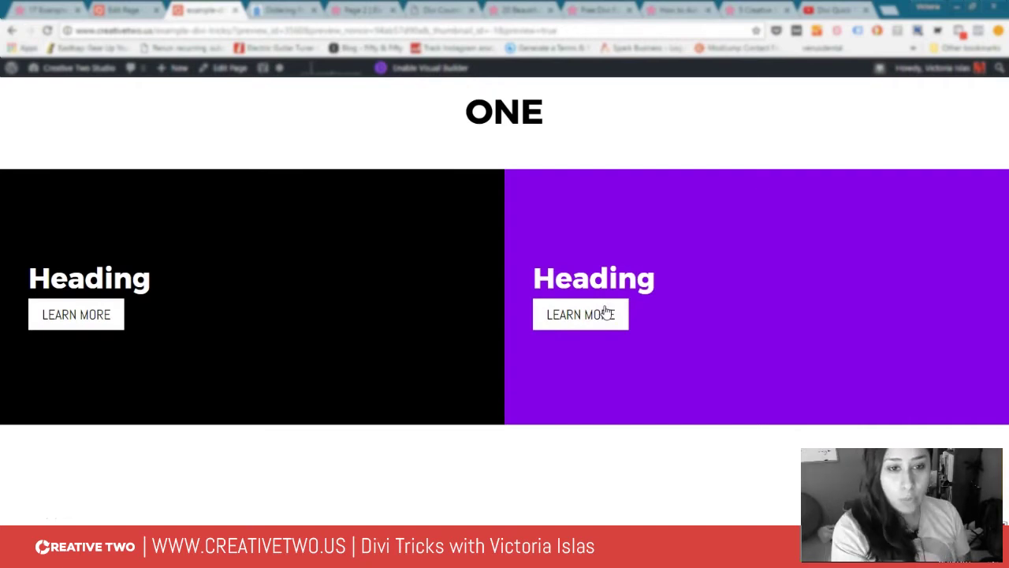
# Step: Examine the example Divi websites in the article for split-column, two-tone section designs
pyautogui.click(857, 339)
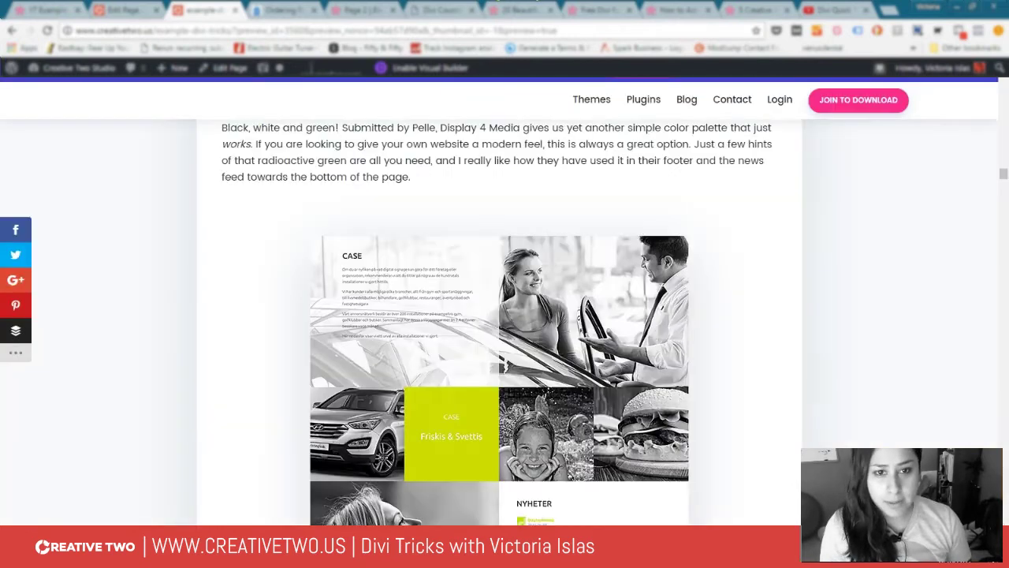
pyautogui.scroll(-10, 678, 260)
pyautogui.scroll(-10, 678, 260)
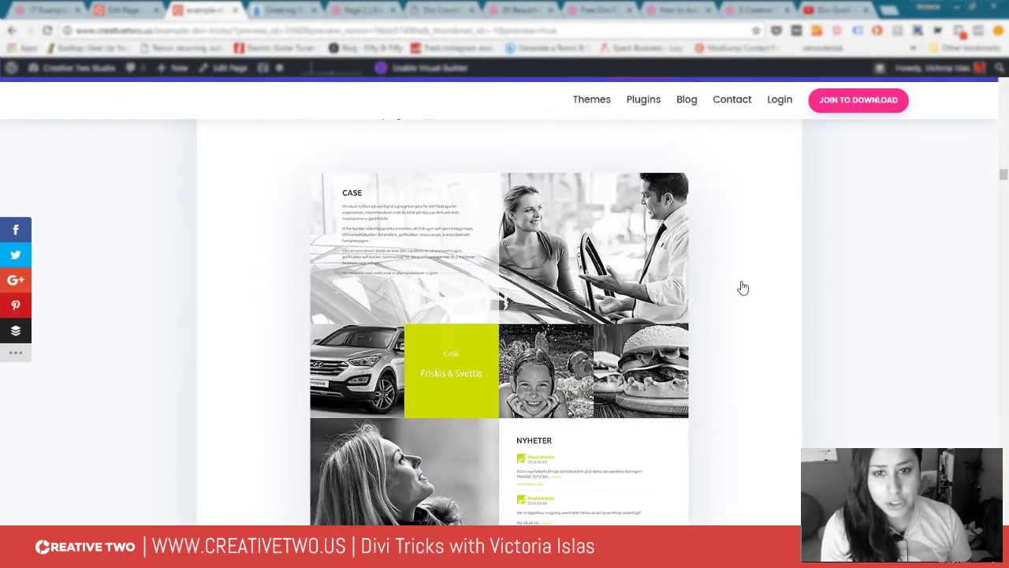
pyautogui.scroll(2, 646, 262)
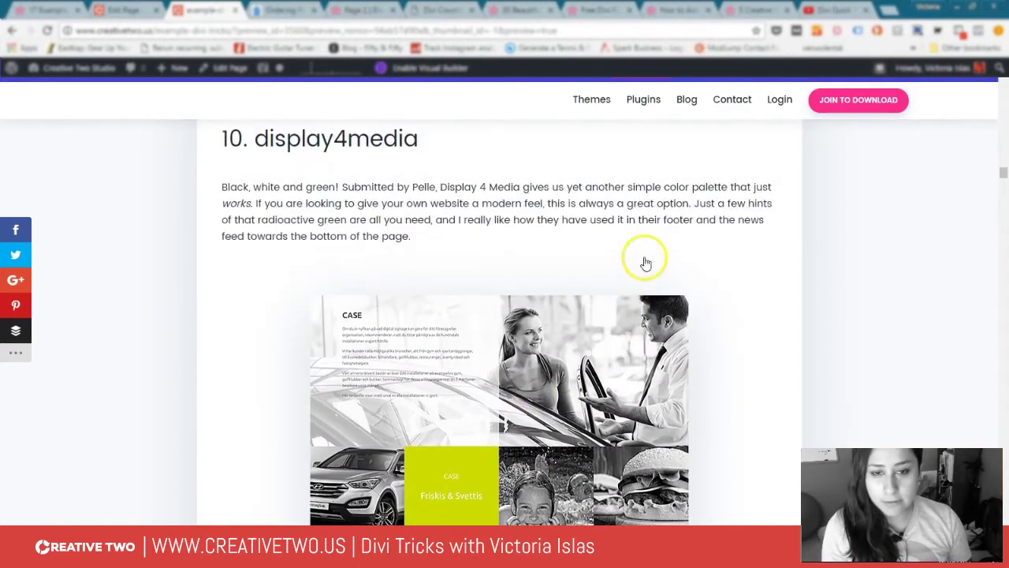
pyautogui.scroll(15, 645, 263)
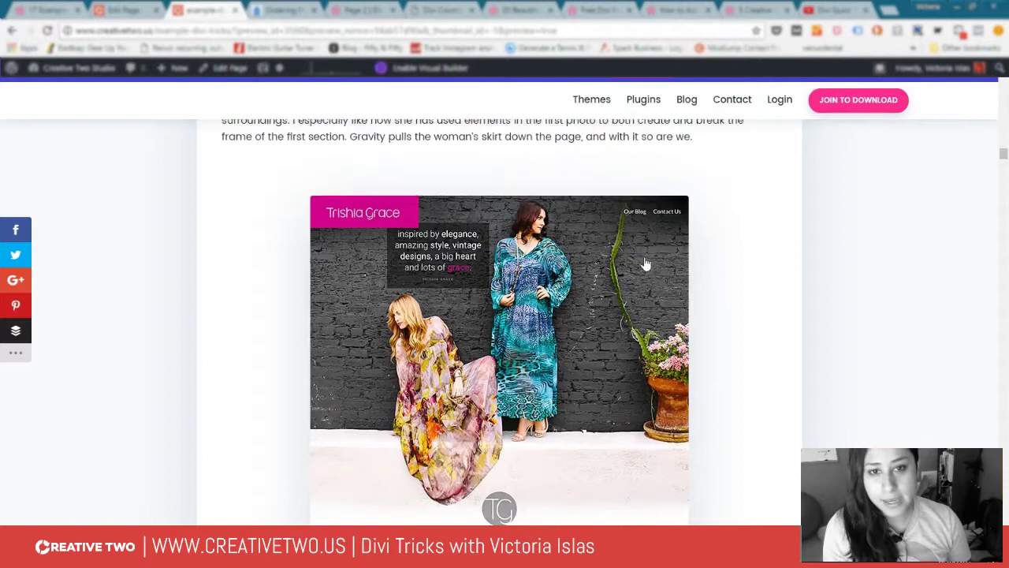
pyautogui.scroll(12, 645, 262)
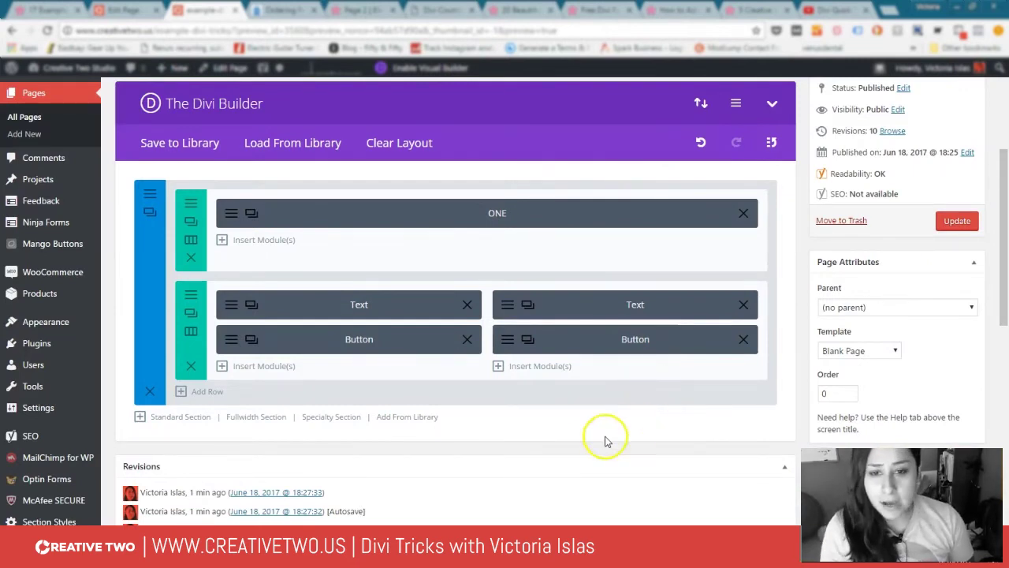
# Step: Apply the two-column 1/2 + 1/2 structure to the row holding the Text and Button modules
pyautogui.click(191, 294)
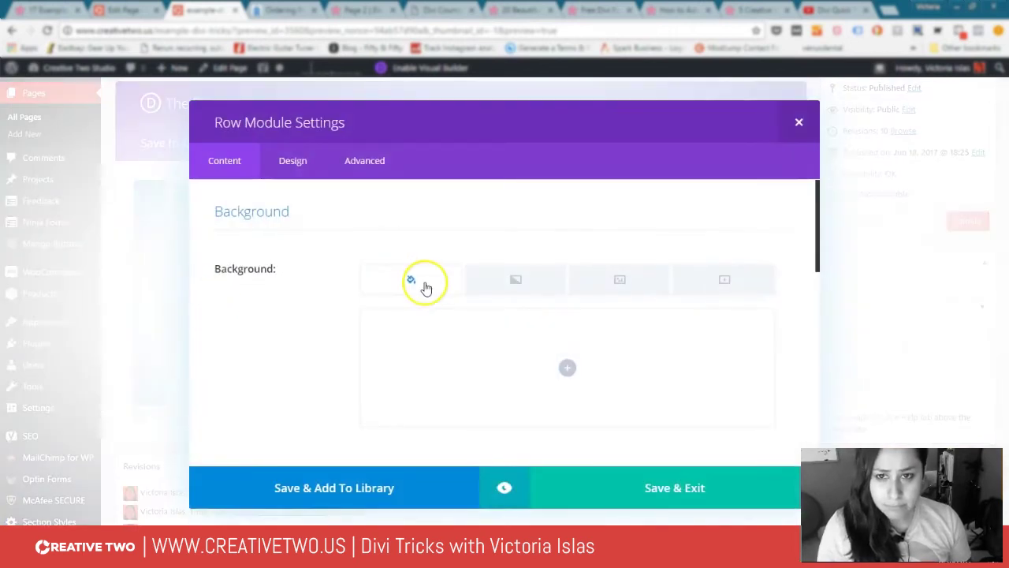
pyautogui.click(798, 122)
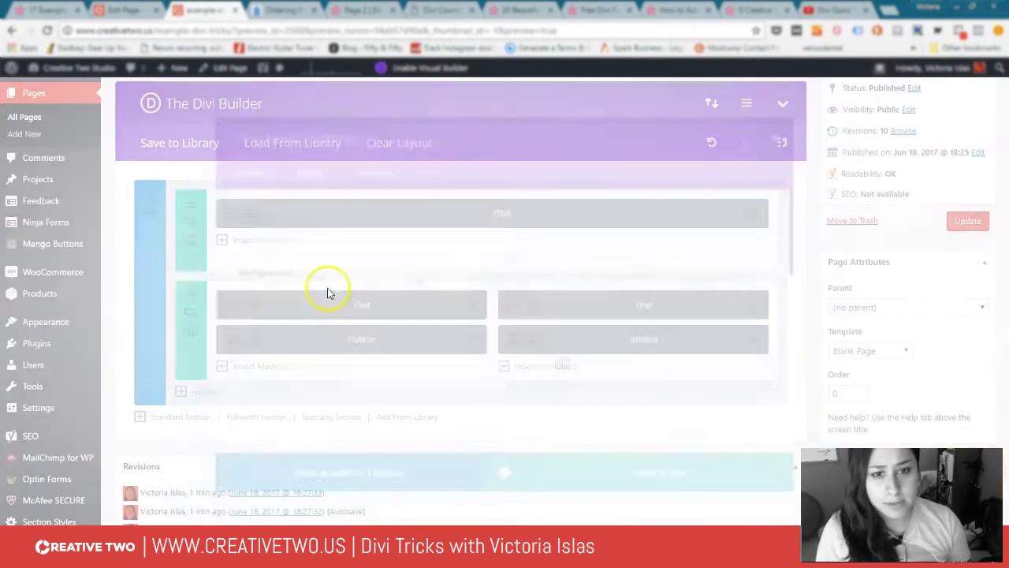
pyautogui.click(191, 332)
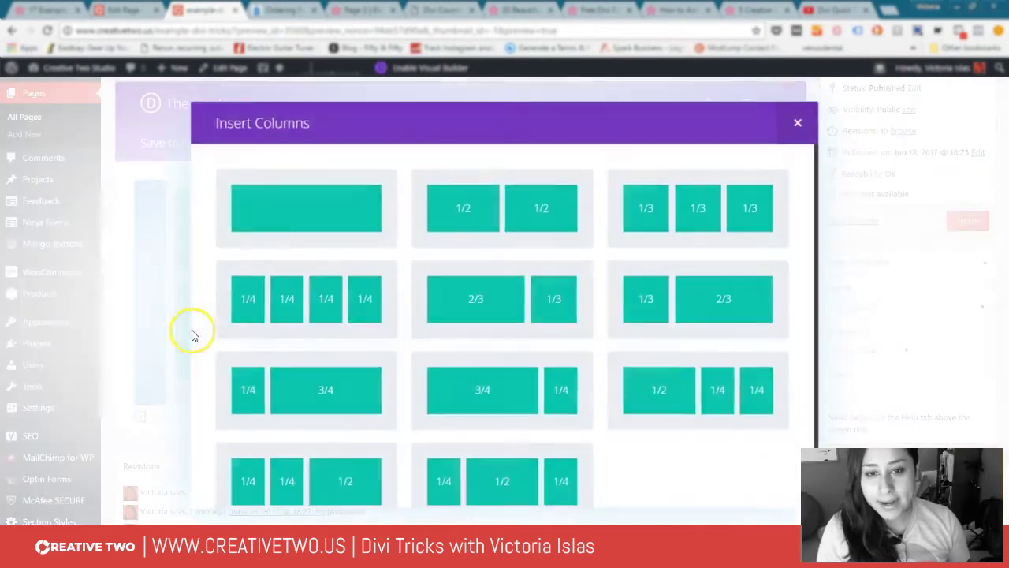
pyautogui.click(483, 228)
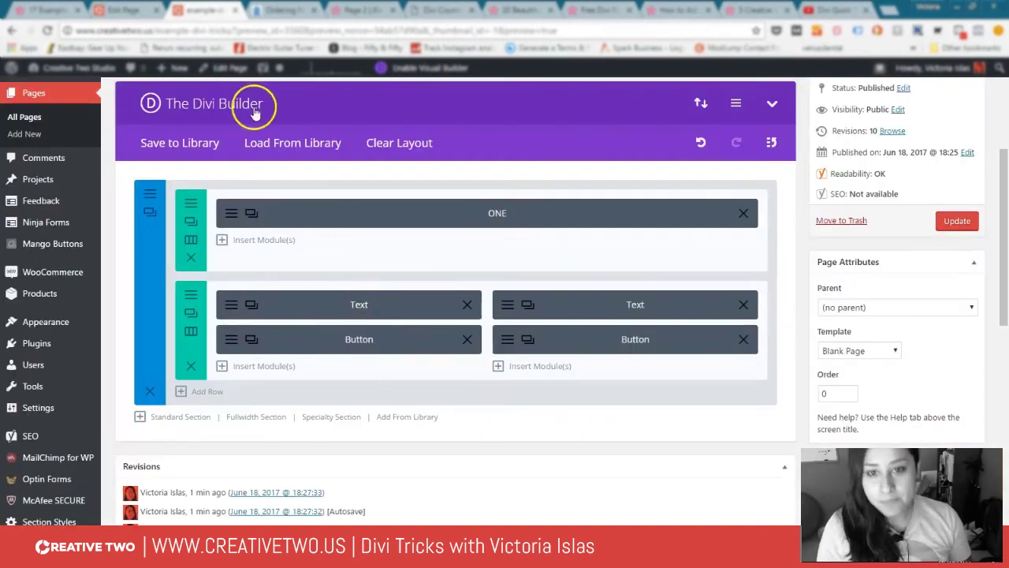
# Step: In the two-column row's settings, apply solid black #000000 as the Column 1 background
pyautogui.click(192, 312)
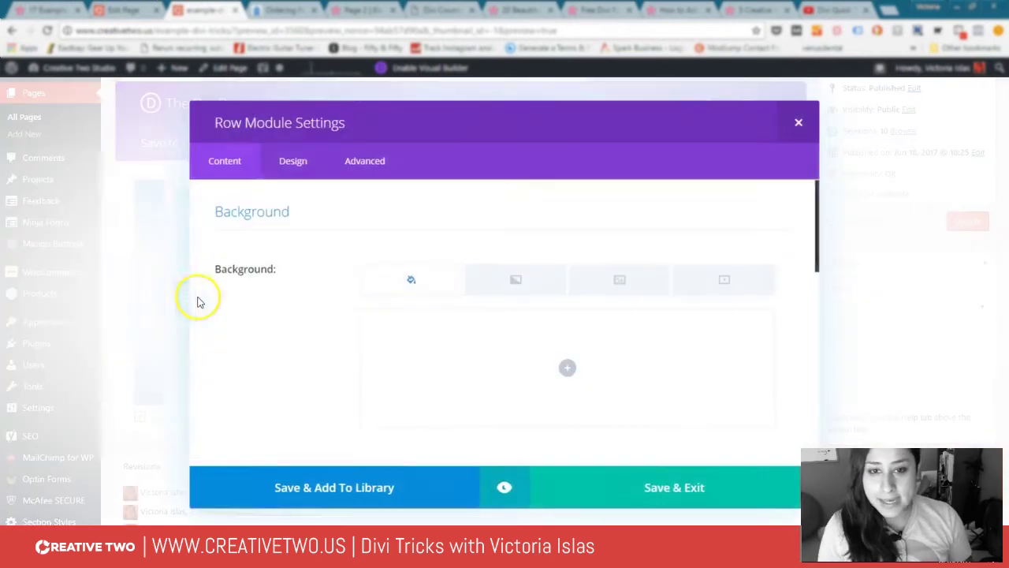
pyautogui.scroll(-2, 449, 308)
pyautogui.scroll(1, 457, 311)
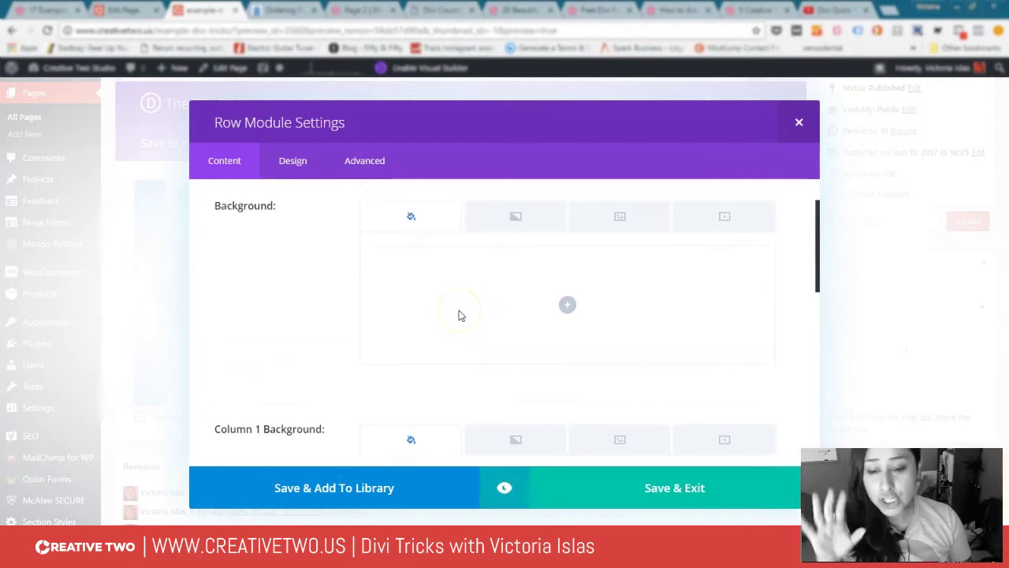
pyautogui.scroll(1, 334, 345)
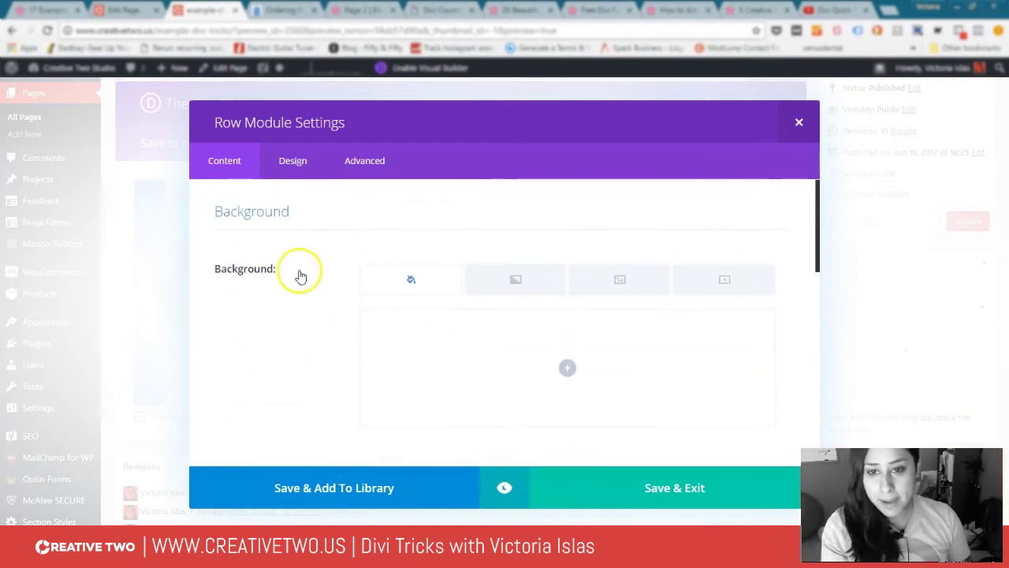
pyautogui.scroll(-3, 287, 284)
pyautogui.scroll(-5, 292, 312)
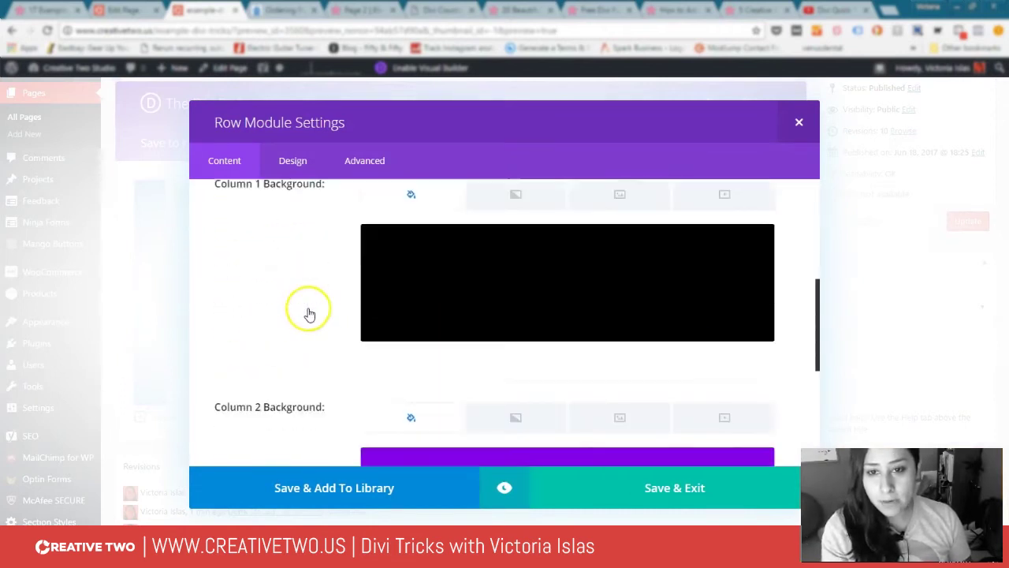
pyautogui.scroll(4, 304, 242)
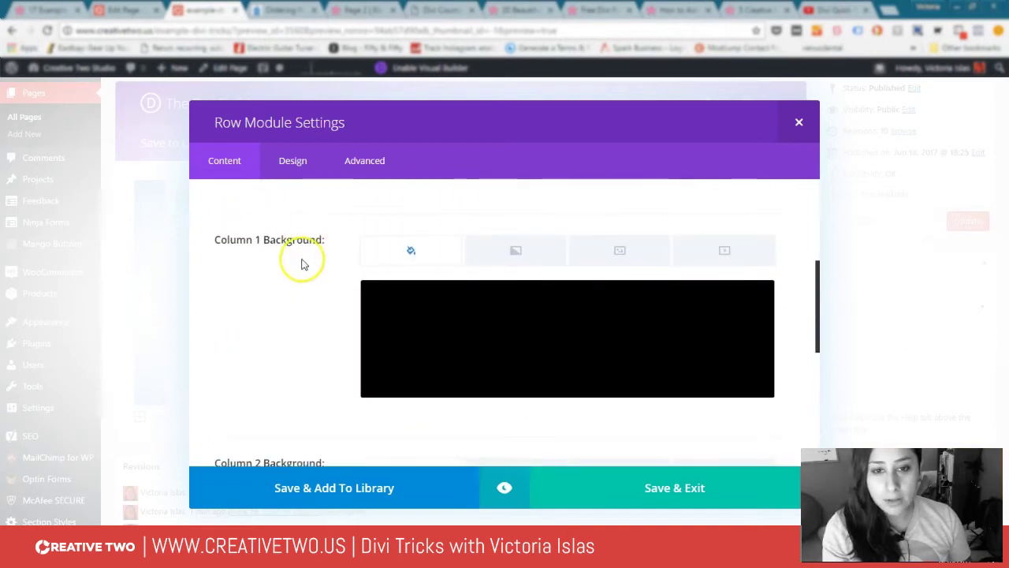
pyautogui.click(739, 298)
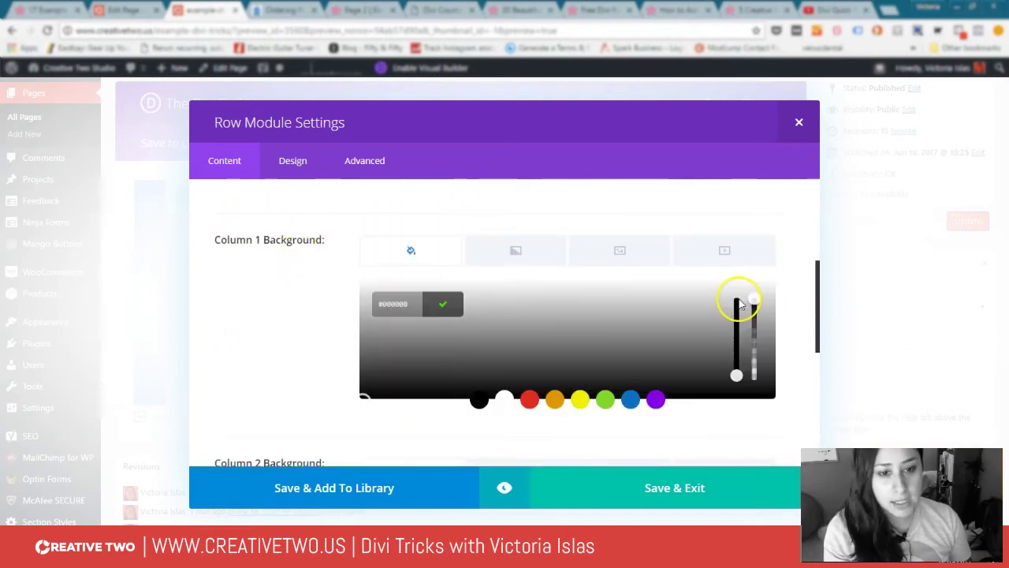
pyautogui.click(458, 303)
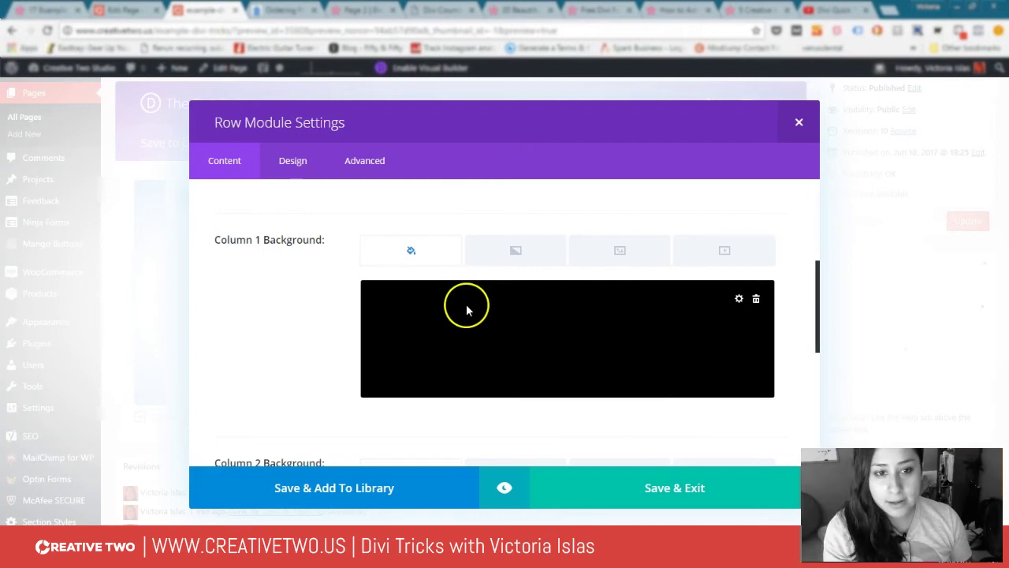
# Step: Apply solid purple #8300e9 as the Column 2 background of the row
pyautogui.scroll(-2, 466, 303)
pyautogui.scroll(-1, 466, 304)
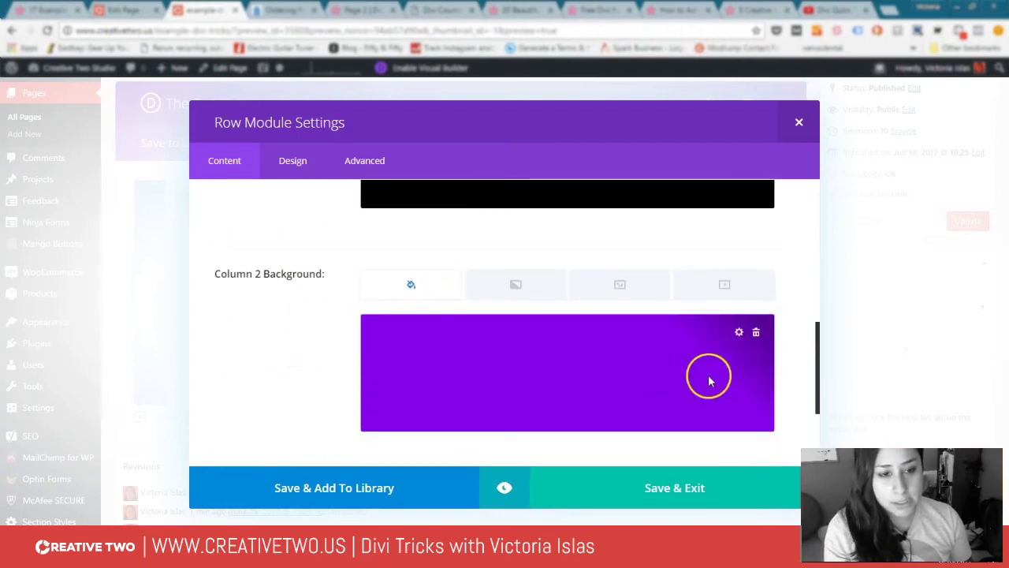
pyautogui.click(736, 334)
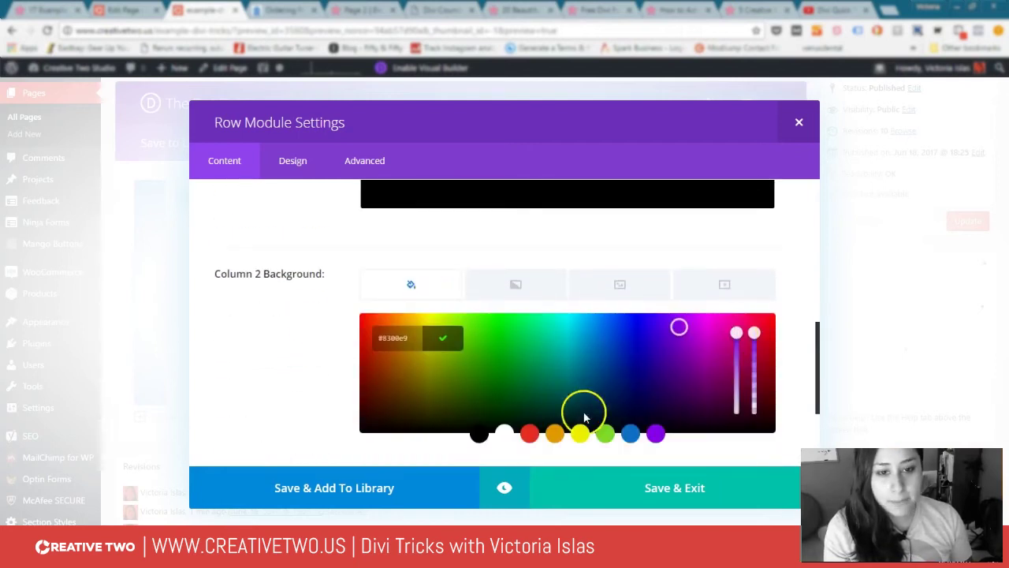
pyautogui.click(443, 338)
pyautogui.scroll(-2, 339, 293)
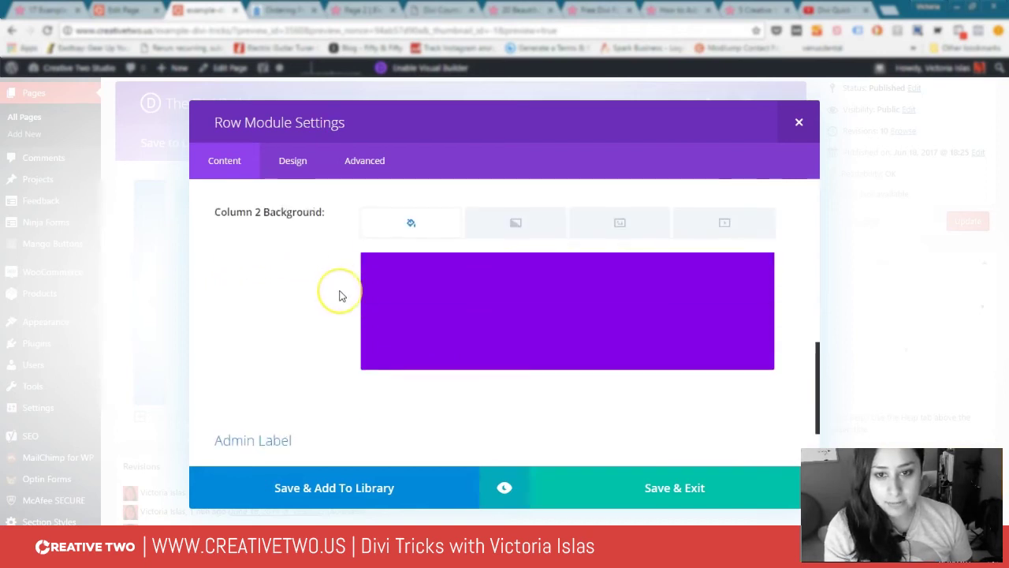
pyautogui.scroll(3, 341, 296)
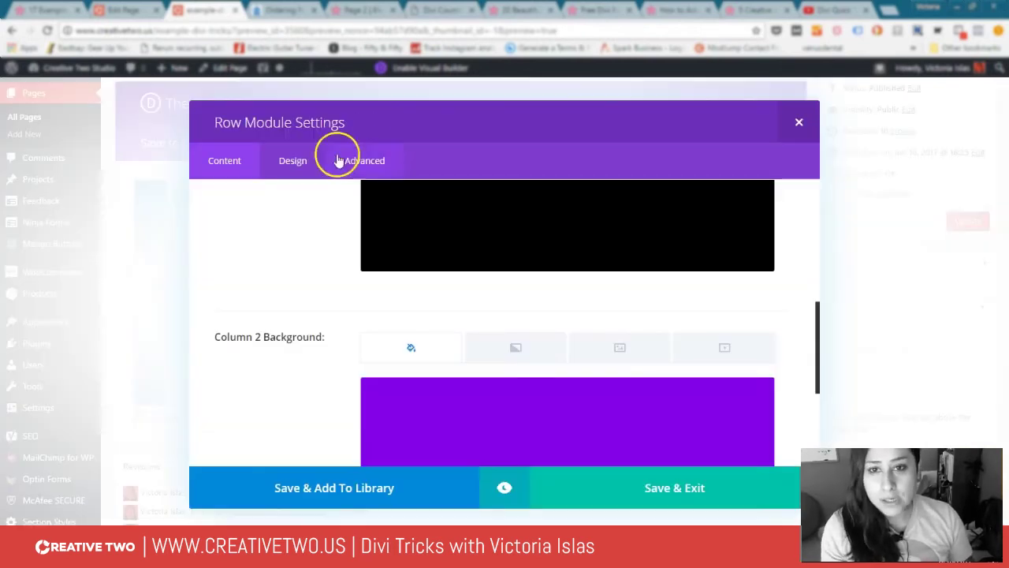
# Step: Set the fullwidth row's custom gutter width to 1 and save the row settings
pyautogui.click(295, 161)
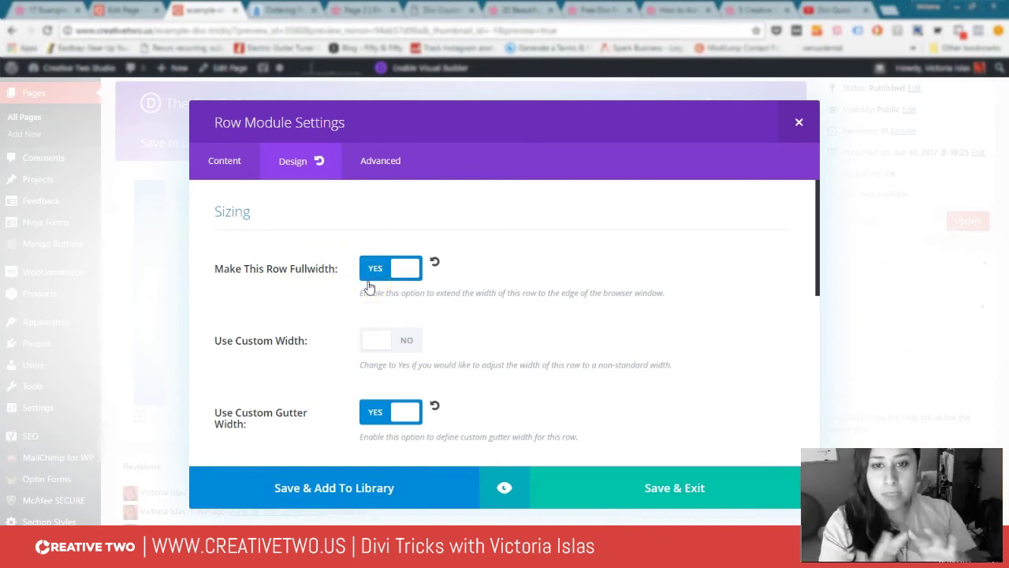
pyautogui.scroll(-3, 355, 285)
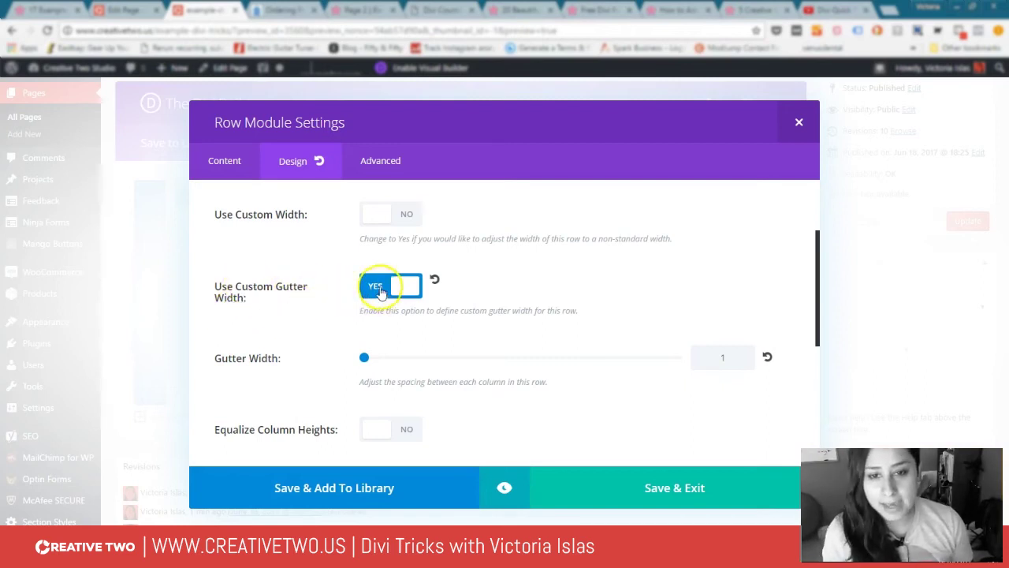
pyautogui.moveTo(367, 361); pyautogui.dragTo(542, 363)
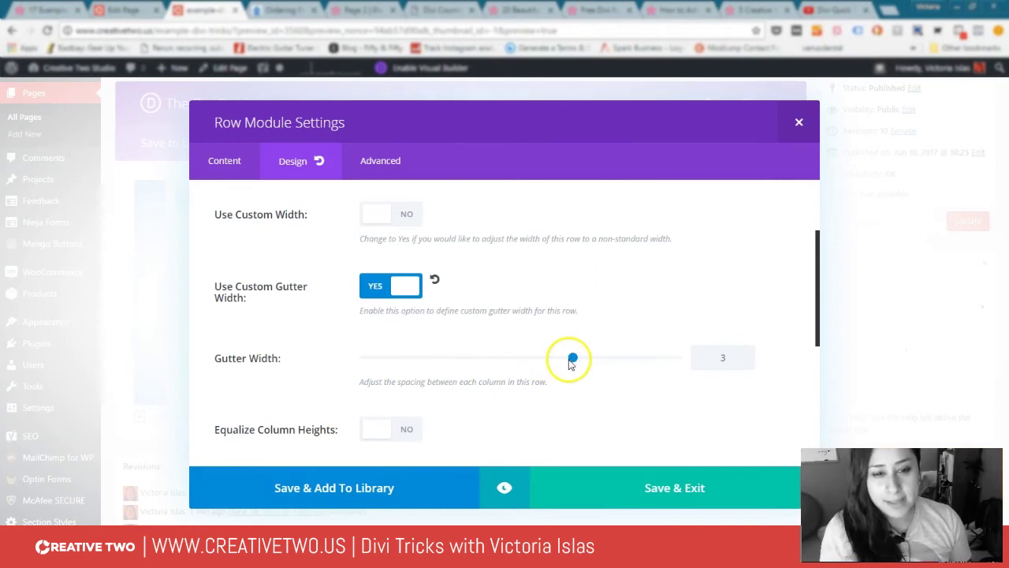
pyautogui.moveTo(572, 363); pyautogui.dragTo(347, 360)
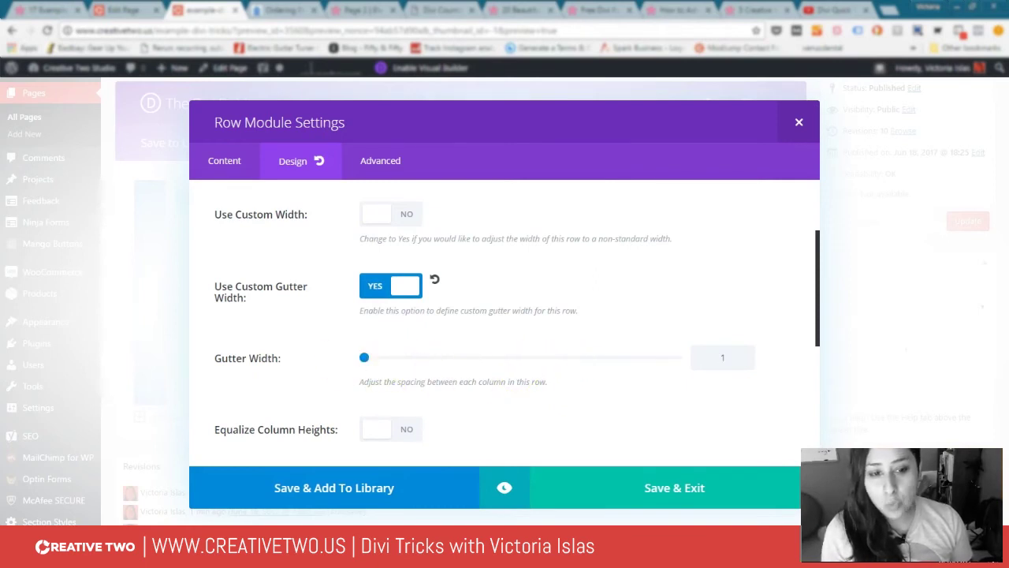
pyautogui.click(671, 484)
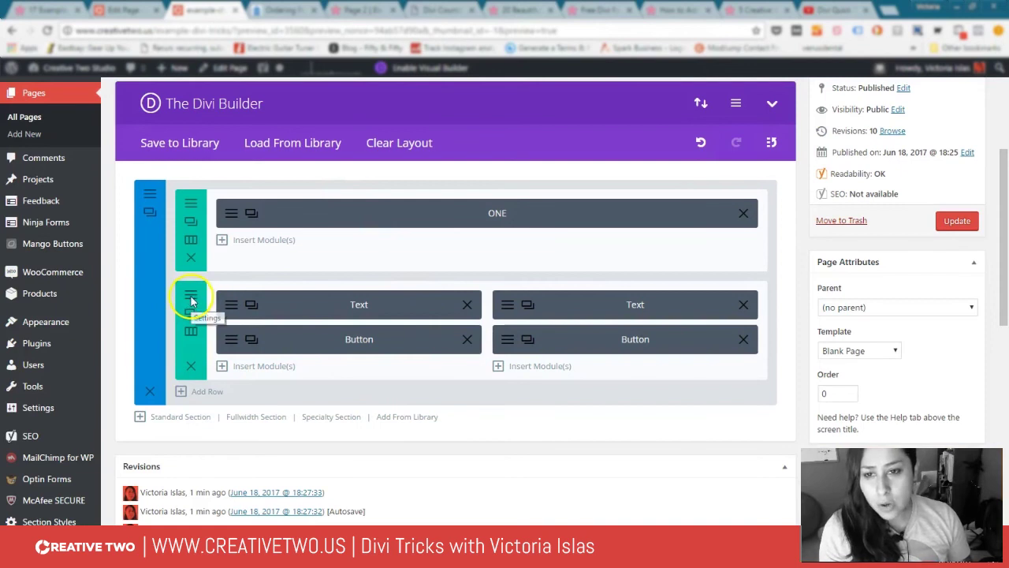
# Step: Review the two-column row's sizing, margin and column padding settings, save them, and view the page preview
pyautogui.click(190, 298)
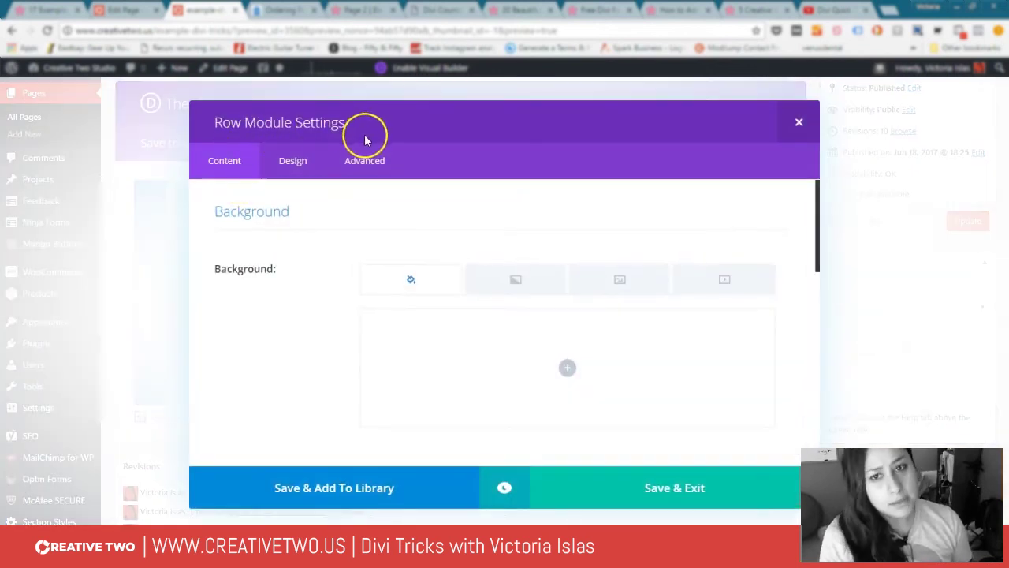
pyautogui.click(311, 164)
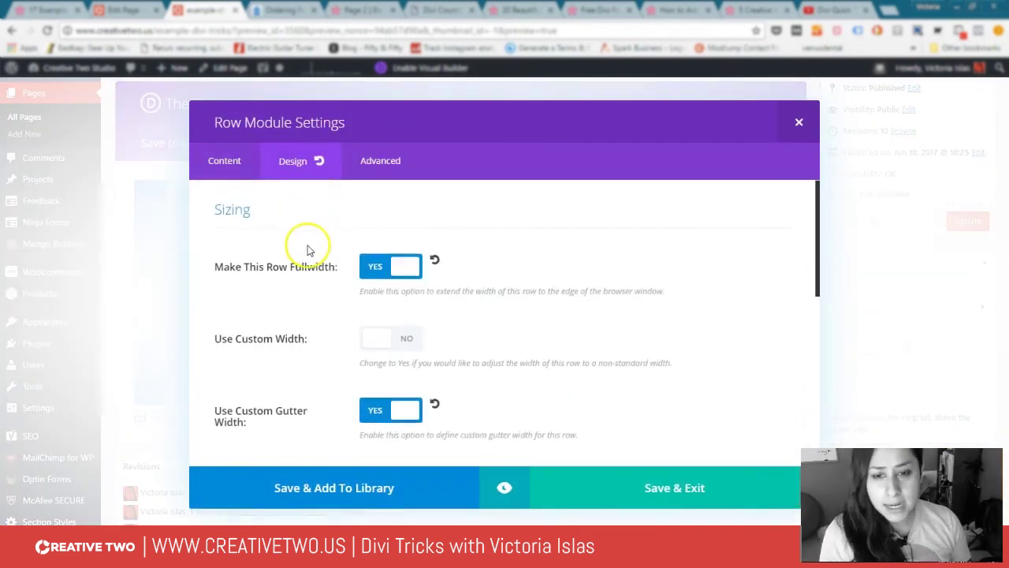
pyautogui.scroll(-10, 292, 268)
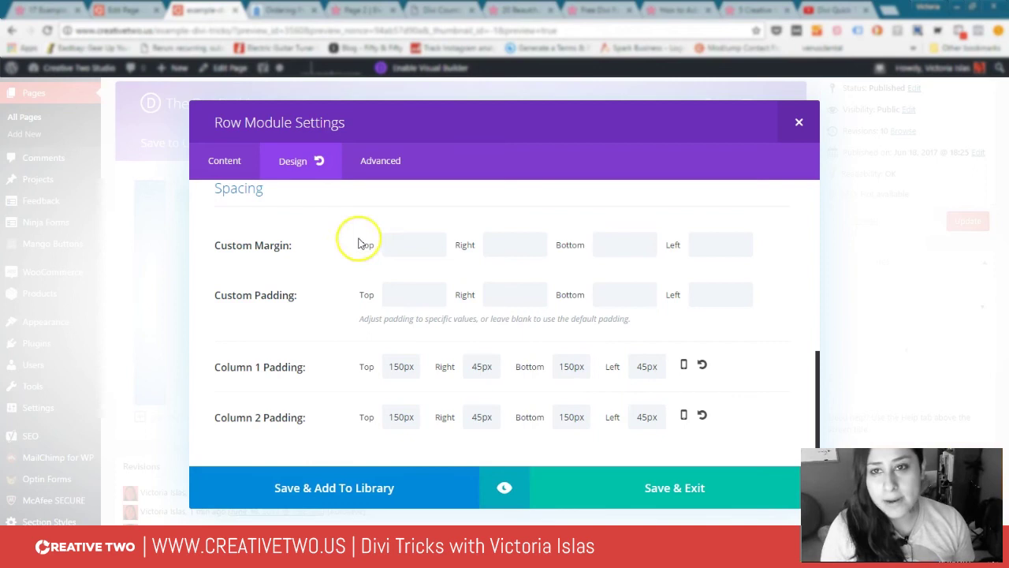
pyautogui.click(645, 501)
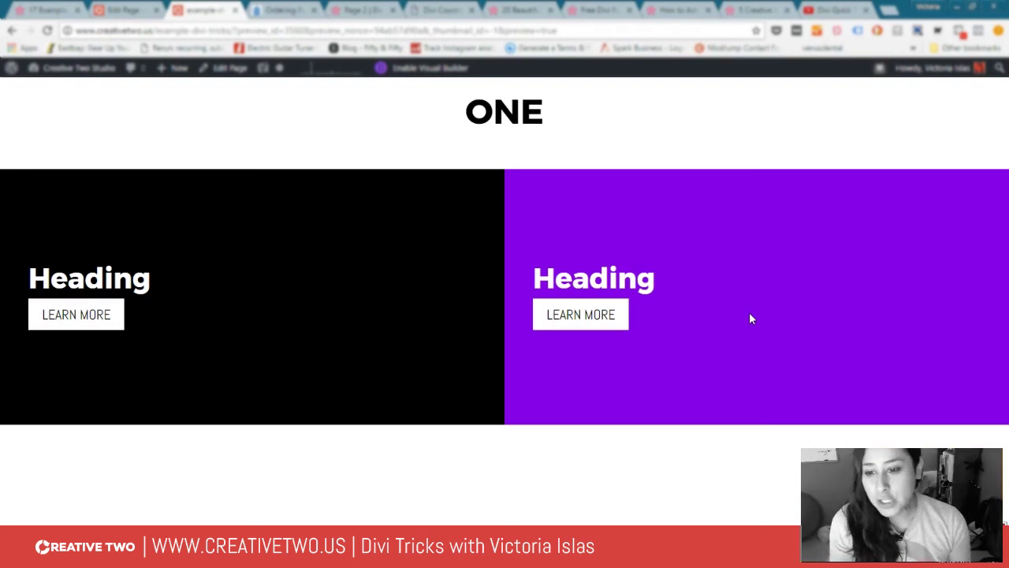
pyautogui.click(739, 315)
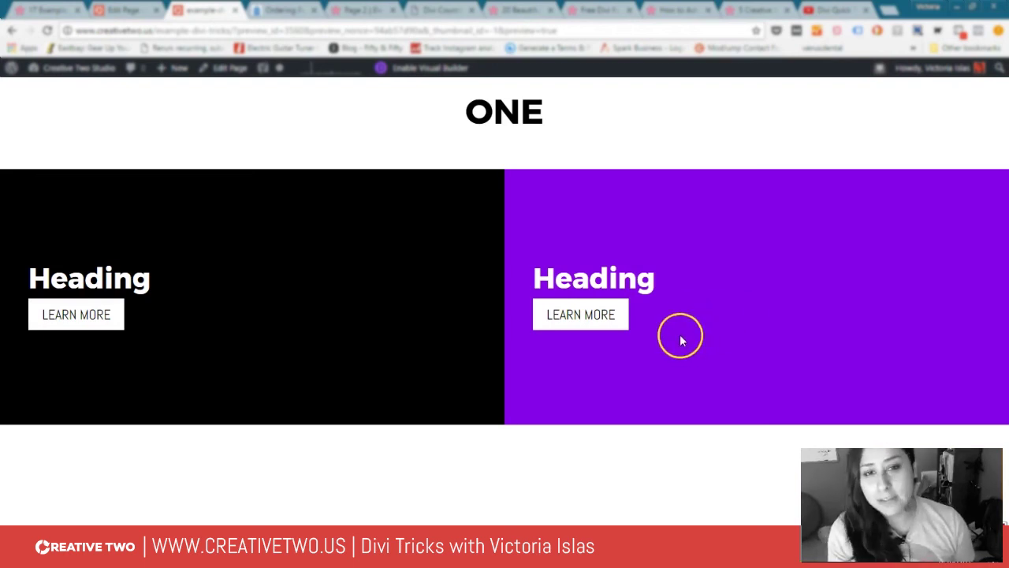